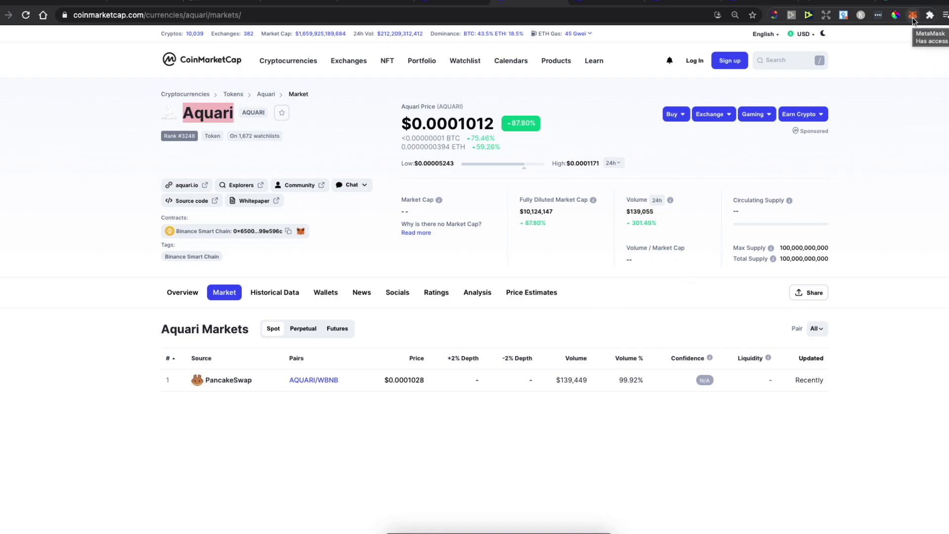
# Check MetaMask's network list and keep Account 1 on Smart Chain with 0 BNB
pyautogui.click(913, 15)
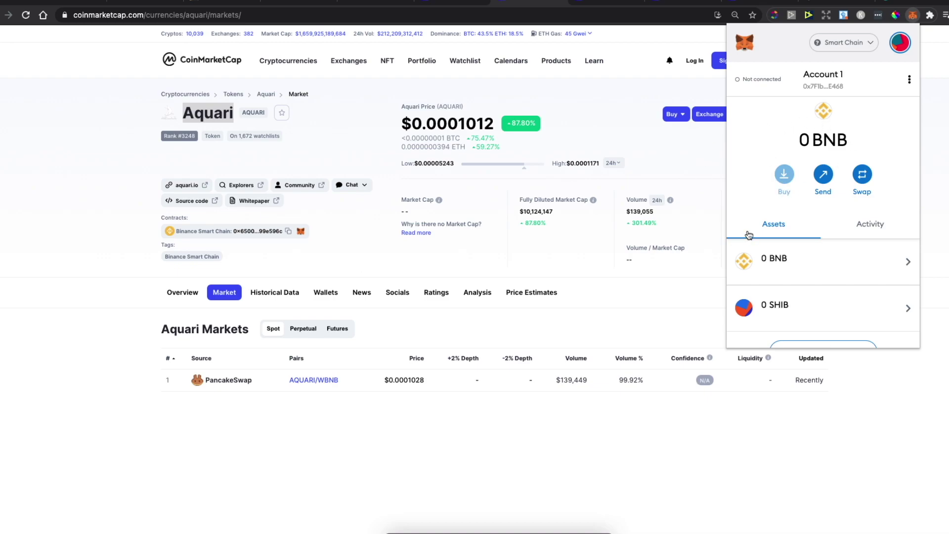
pyautogui.click(839, 46)
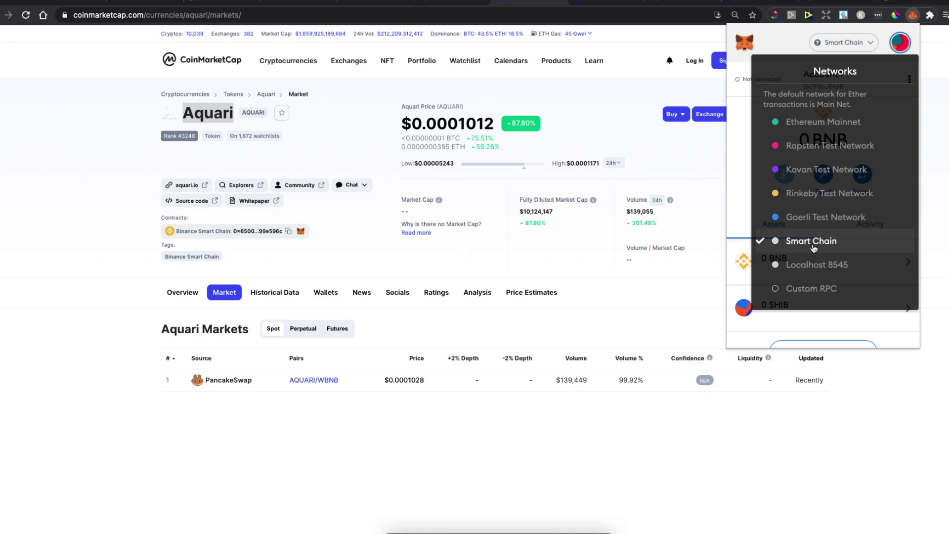
pyautogui.click(733, 197)
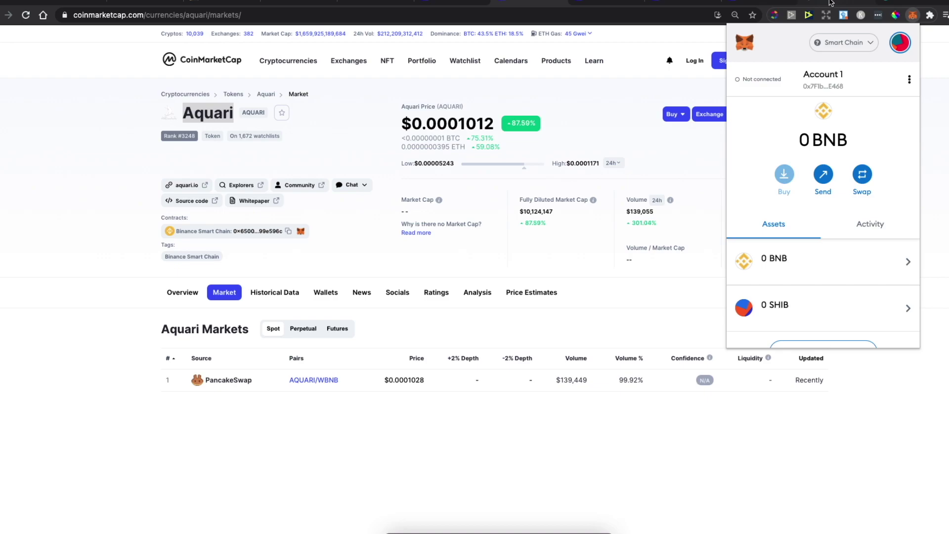
pyautogui.click(915, 3)
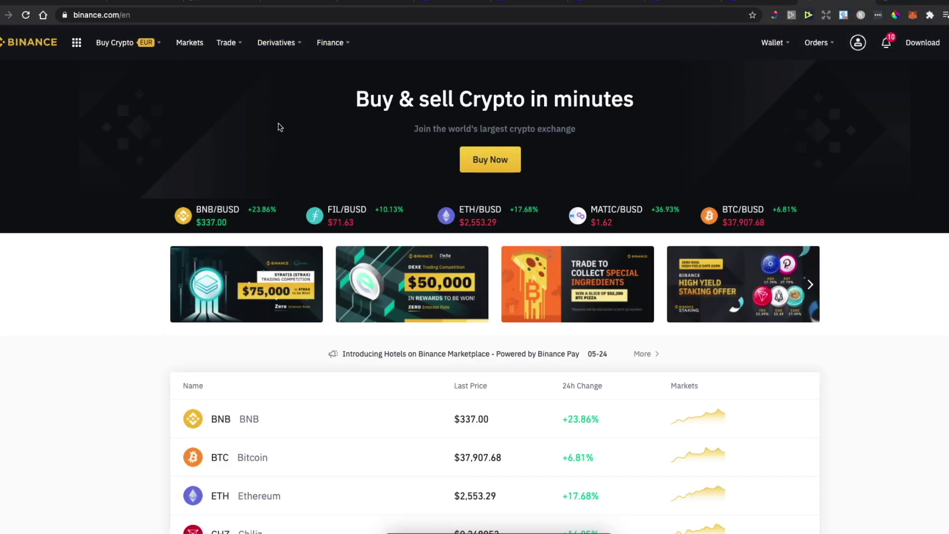
pyautogui.scroll(-1, 107, 192)
pyautogui.scroll(1, 106, 193)
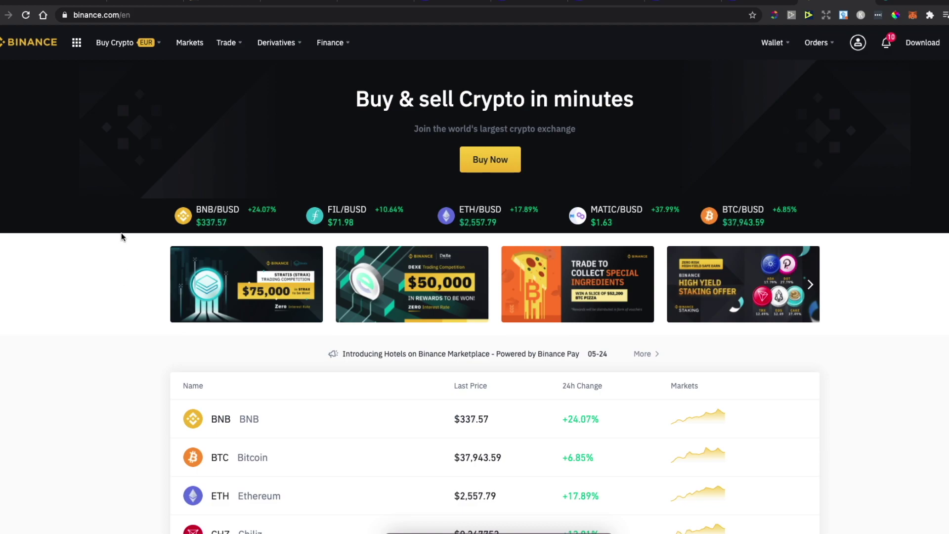
pyautogui.moveTo(114, 42)
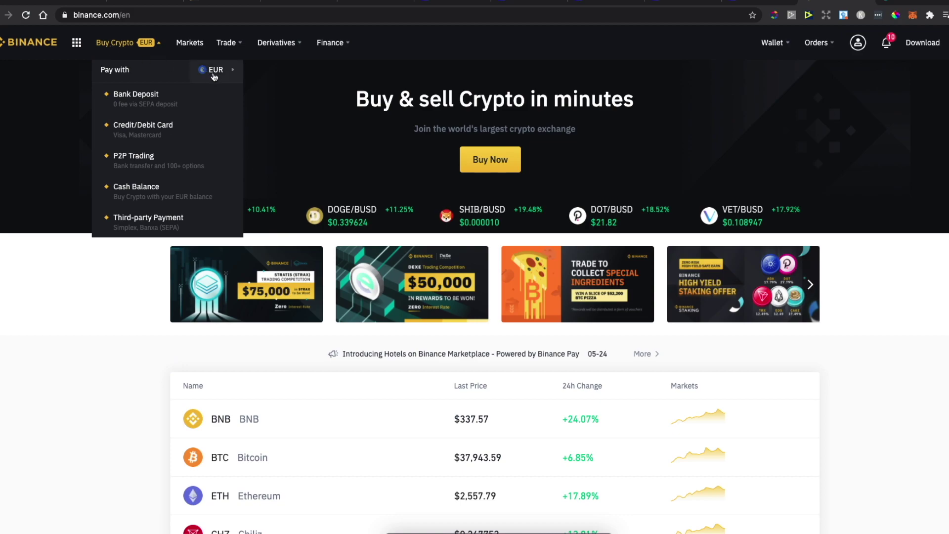
# Switch Binance's buy-crypto payment currency to USD, then back to EUR
pyautogui.click(215, 70)
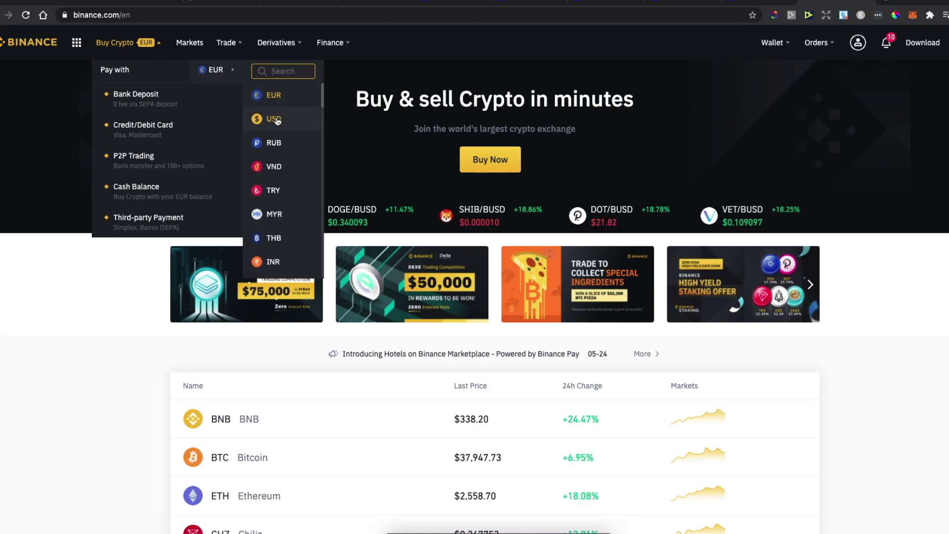
pyautogui.click(274, 118)
pyautogui.click(216, 70)
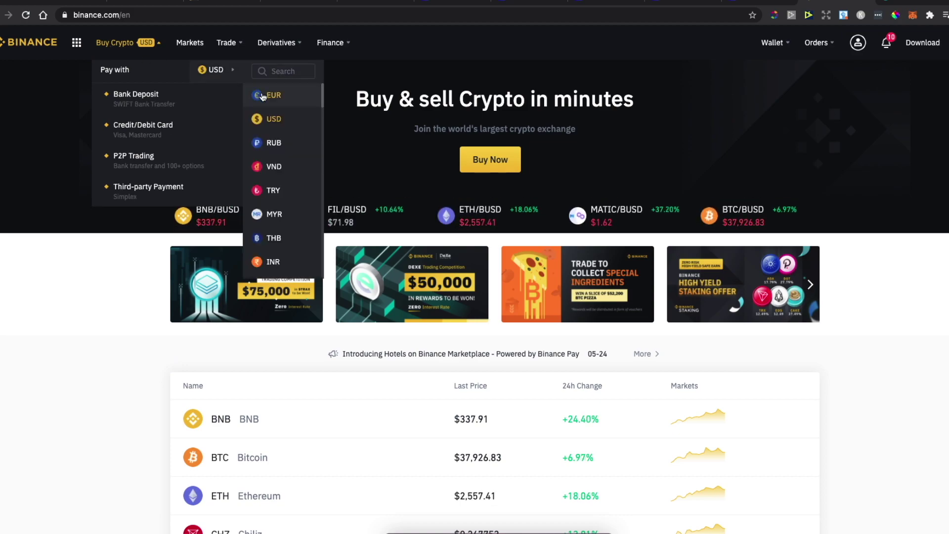
pyautogui.click(273, 95)
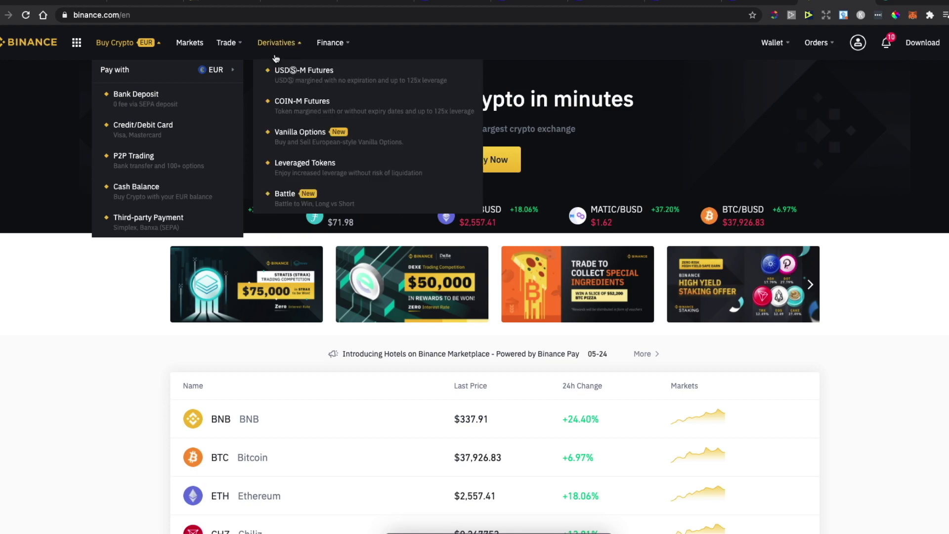
# Set up a Binance card purchase spending 15 EUR for 0.05 BNB, then return home
pyautogui.click(128, 131)
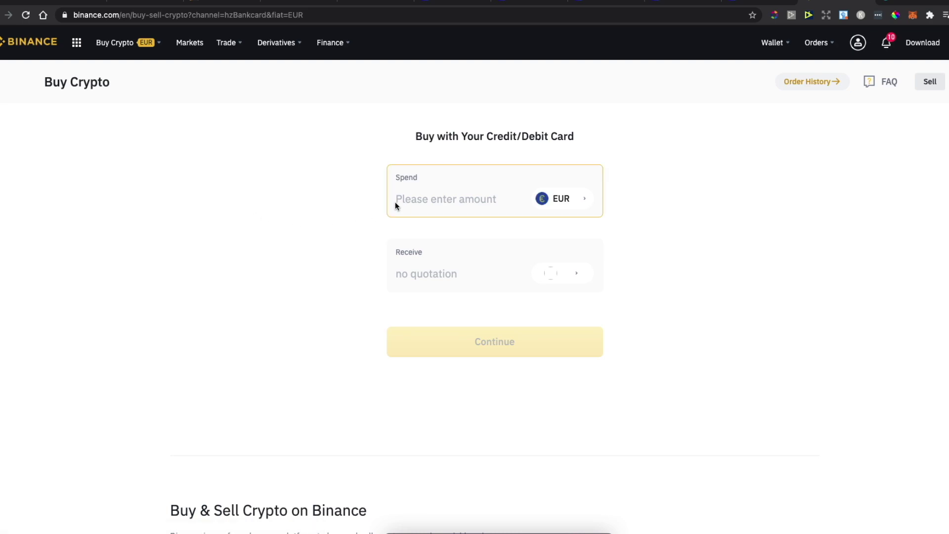
pyautogui.click(519, 268)
pyautogui.click(558, 276)
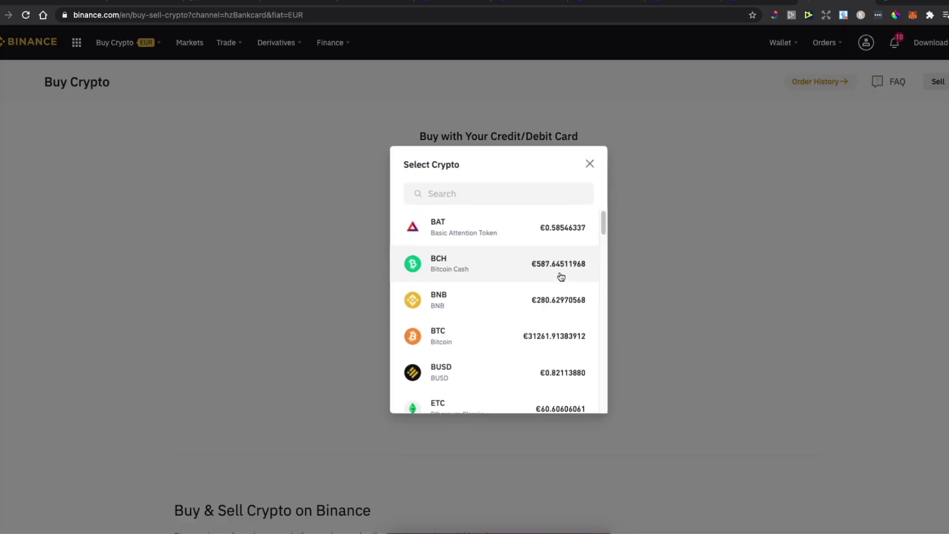
pyautogui.click(472, 195)
pyautogui.write('BNB')
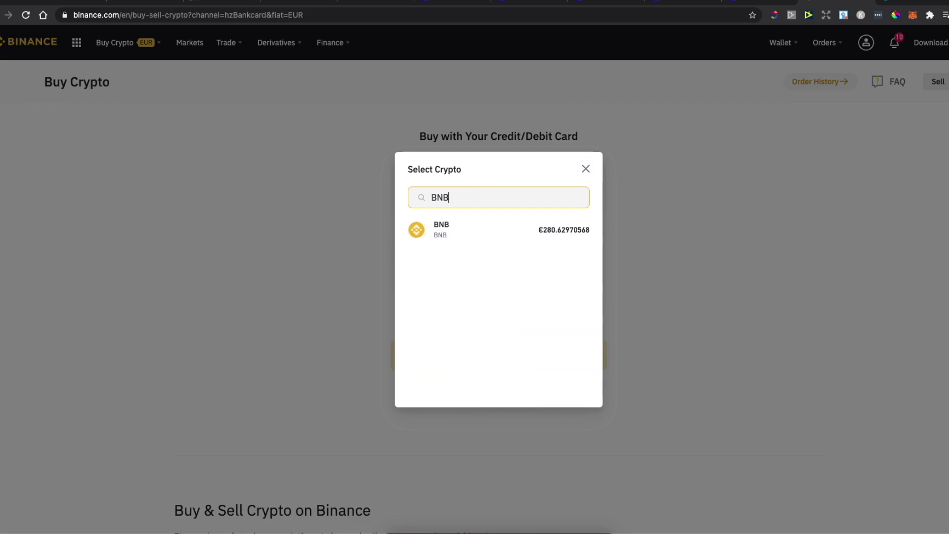
pyautogui.click(475, 226)
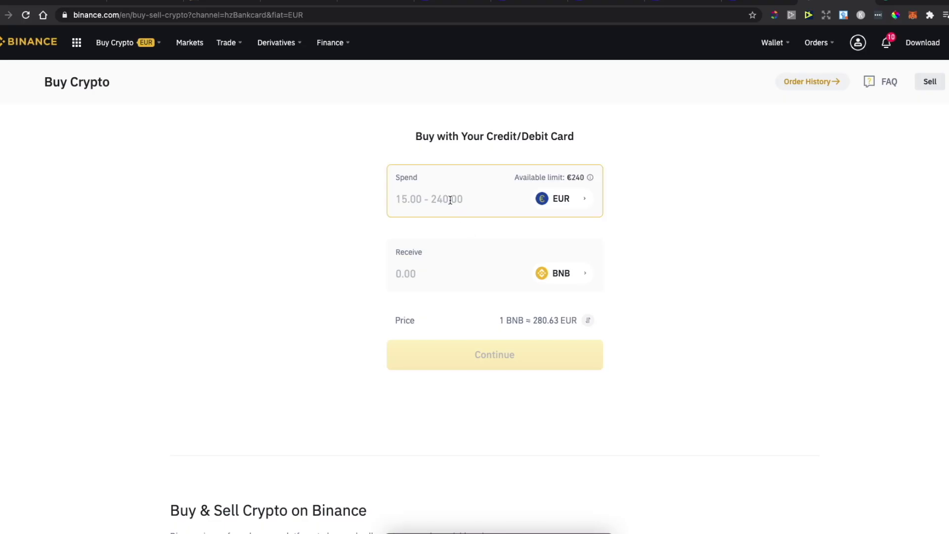
pyautogui.write('15')
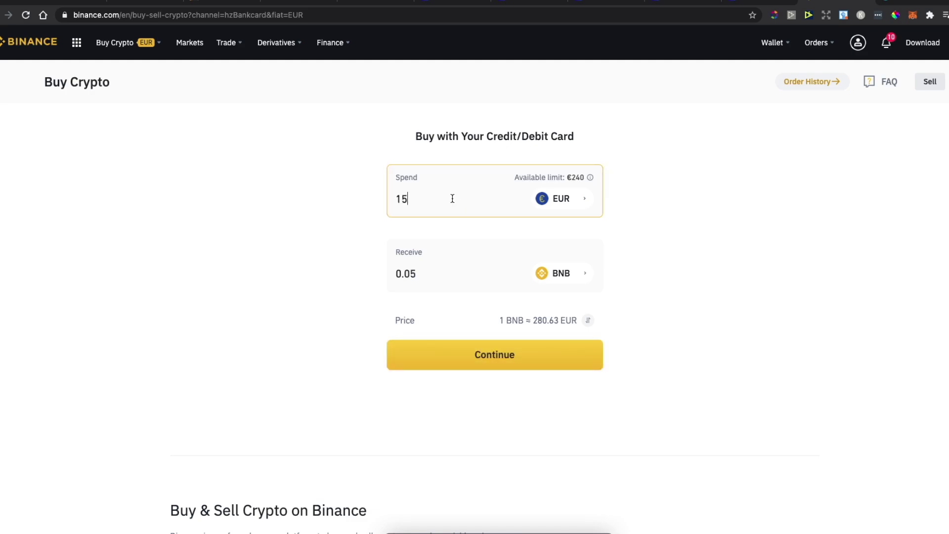
pyautogui.click(596, 258)
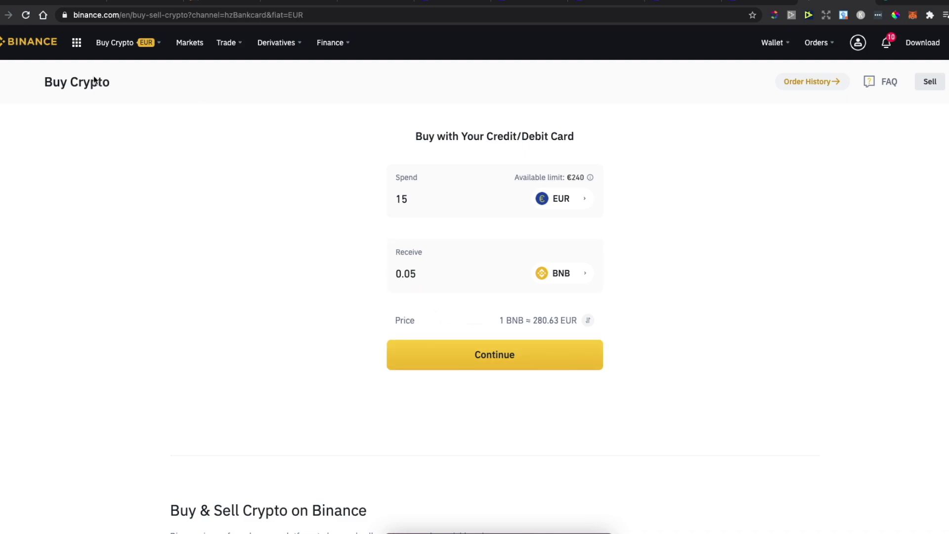
pyautogui.click(7, 42)
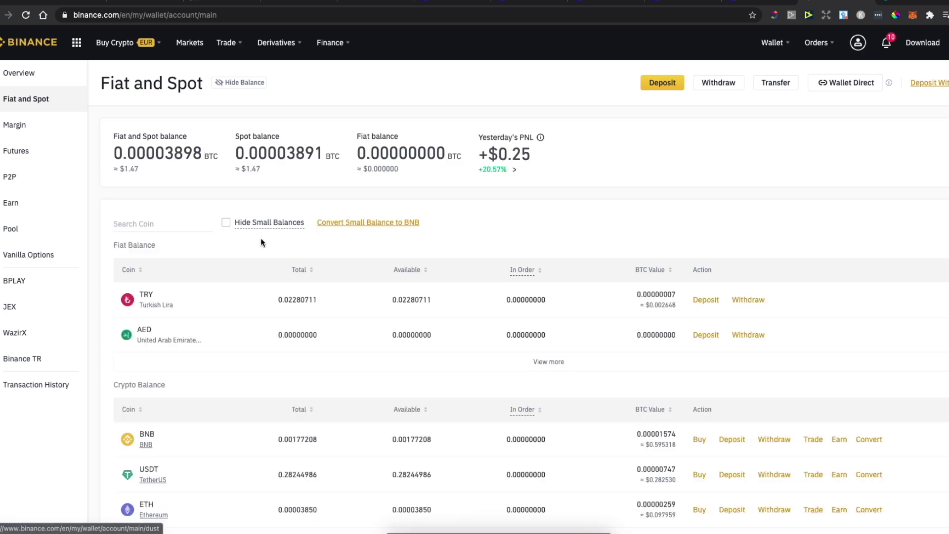
pyautogui.scroll(-2, 260, 238)
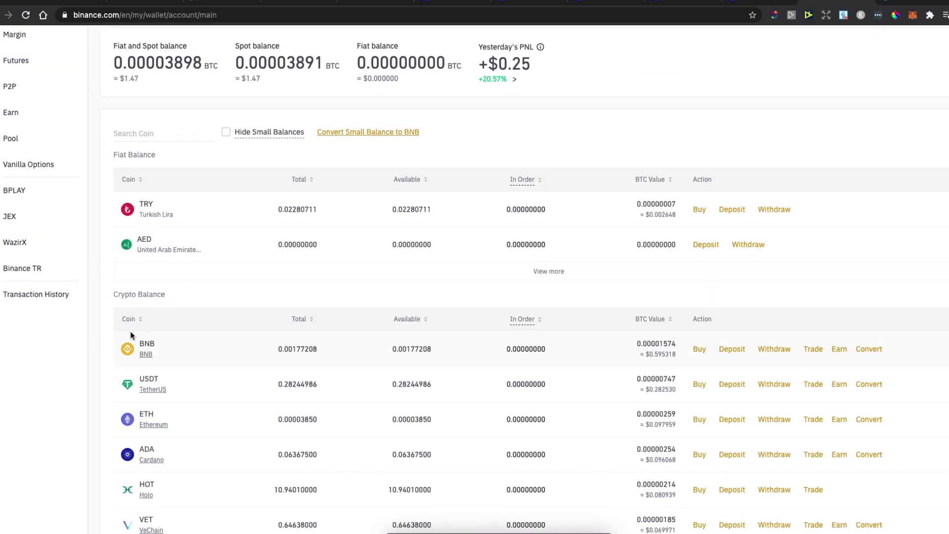
# Search the Fiat and Spot wallet for 'bnb' to show the 0.00177208 BNB balance
pyautogui.click(132, 131)
pyautogui.write('bnb')
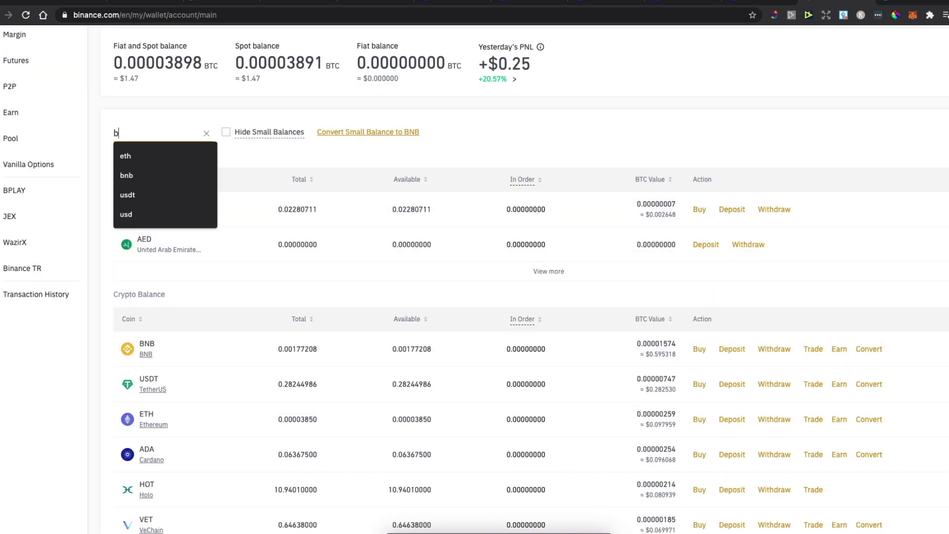
pyautogui.scroll(-1, 168, 247)
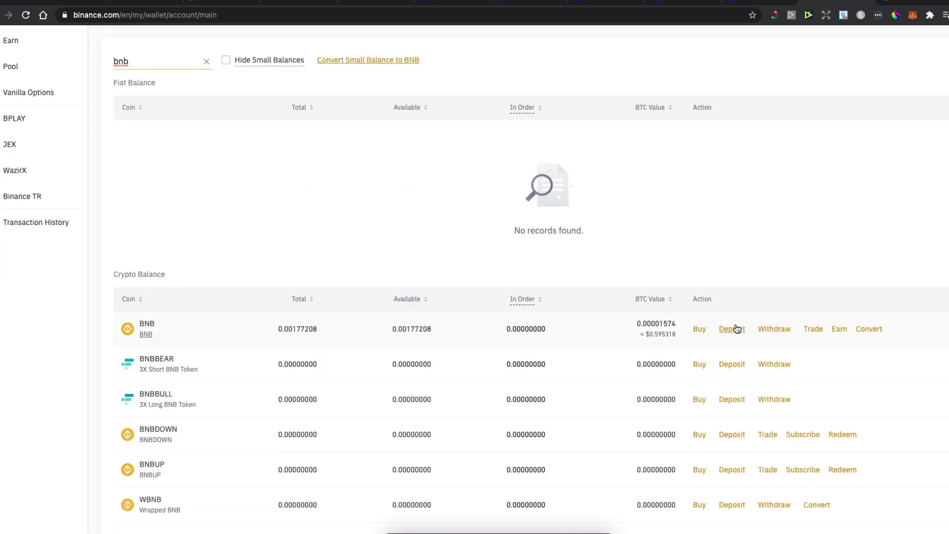
# Open Binance's BNB withdrawal page and copy the MetaMask account address
pyautogui.click(773, 329)
pyautogui.scroll(2, 764, 329)
pyautogui.scroll(2, 657, 174)
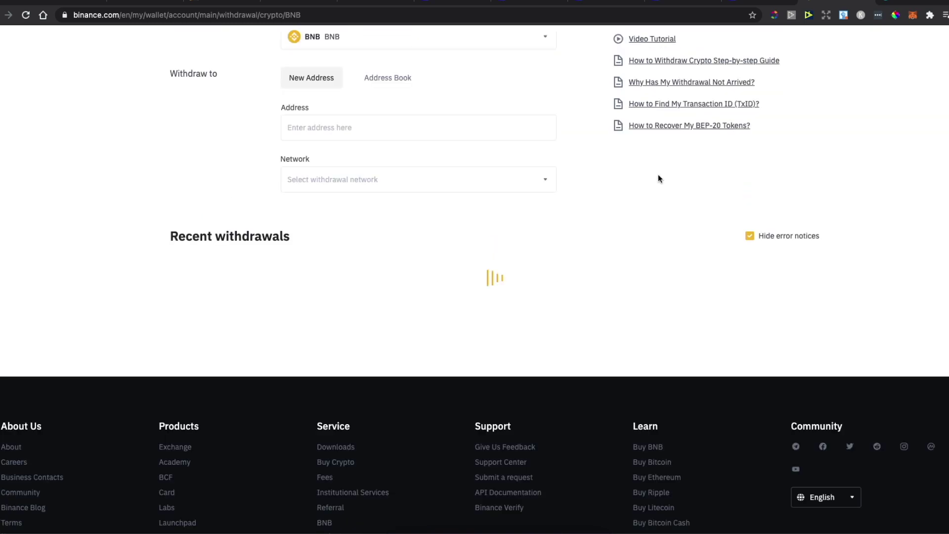
pyautogui.scroll(1, 654, 172)
pyautogui.scroll(1, 654, 171)
pyautogui.scroll(2, 653, 176)
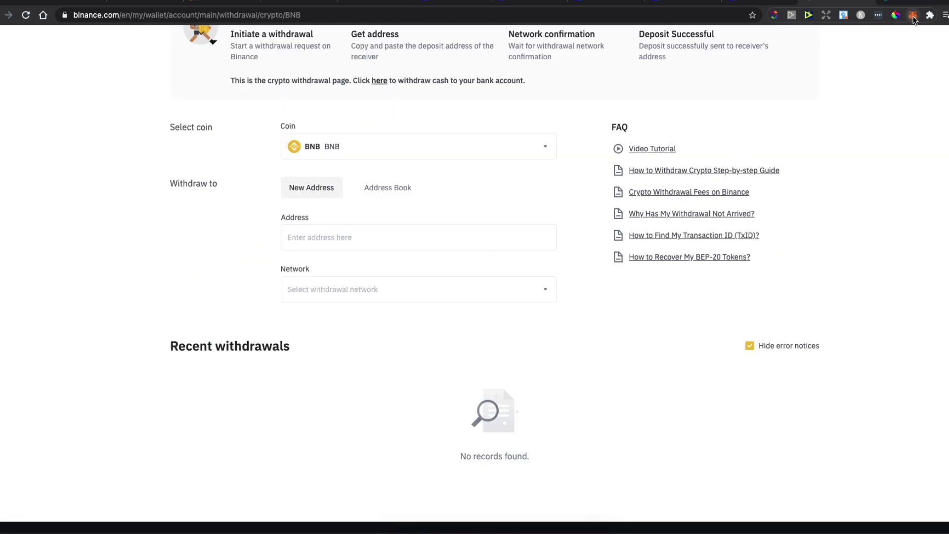
pyautogui.click(913, 17)
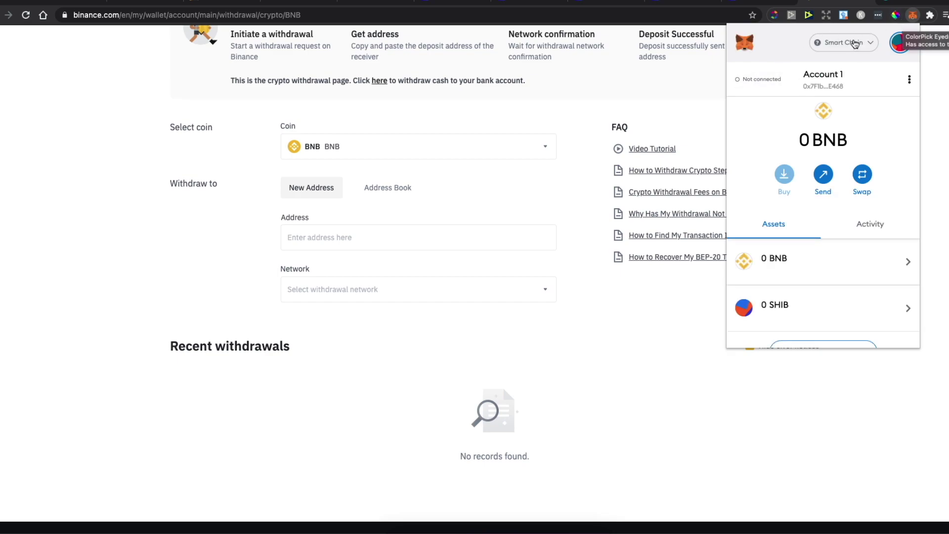
pyautogui.click(816, 86)
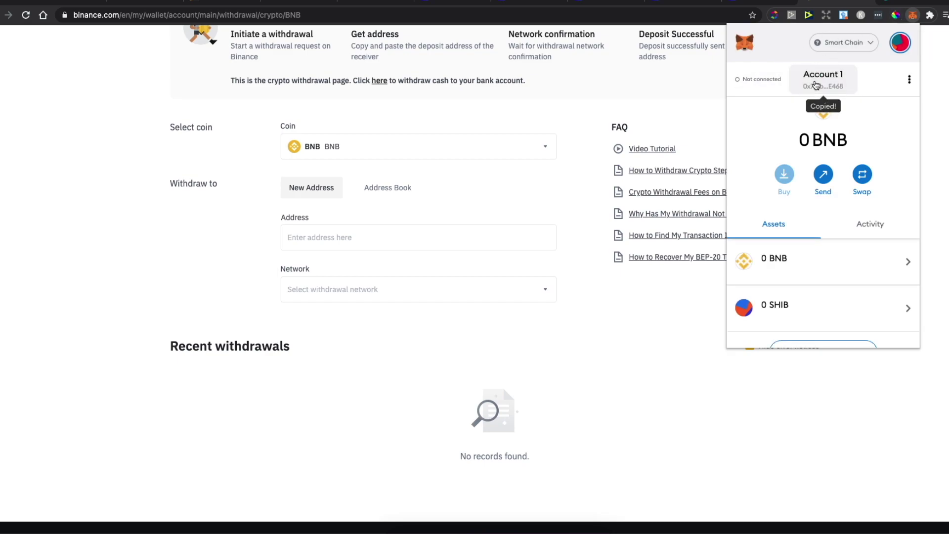
# Paste the MetaMask address as the withdrawal destination, auto-matching BEP20 (BSC)
pyautogui.click(161, 286)
pyautogui.click(328, 237)
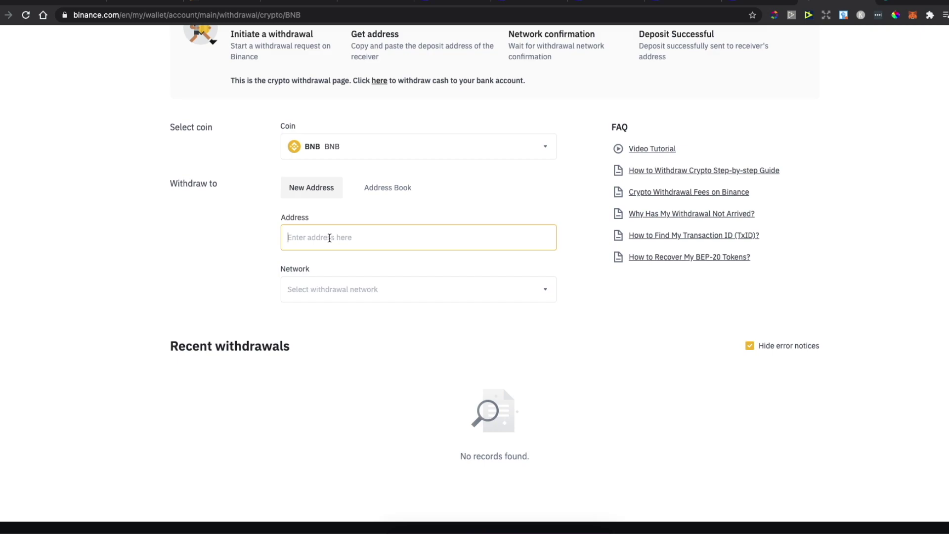
pyautogui.hotkey('ctrl', 'v')
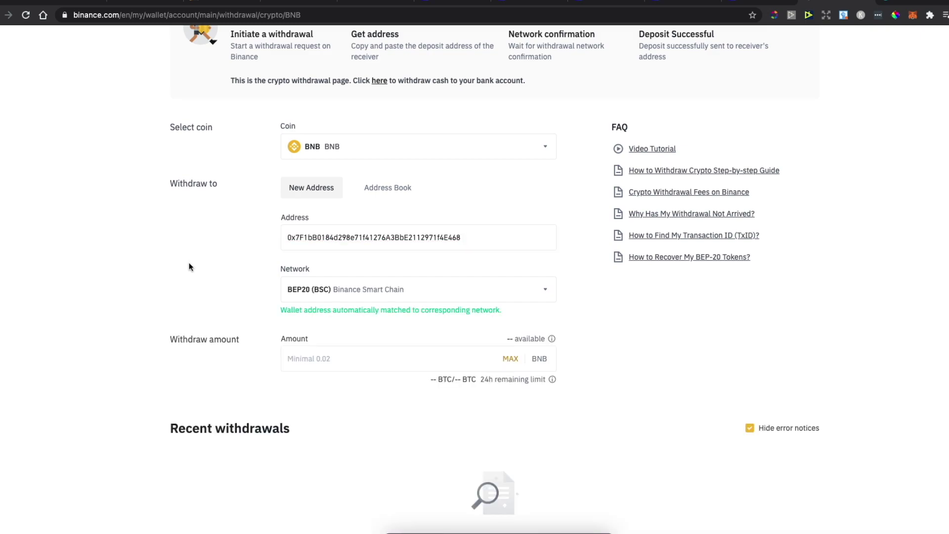
pyautogui.click(363, 359)
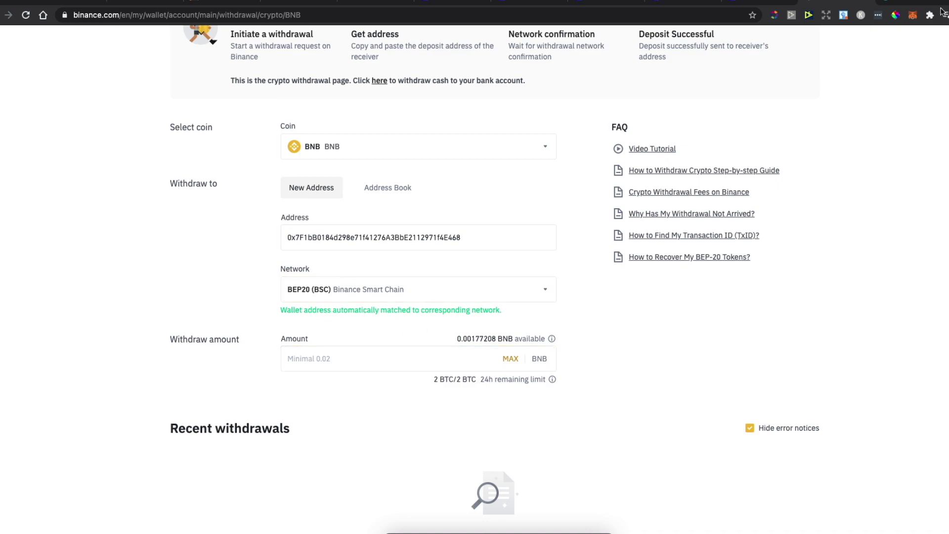
pyautogui.click(298, 393)
# Log the wallet out of PancakeSwap and reconnect it through MetaMask
pyautogui.click(857, 6)
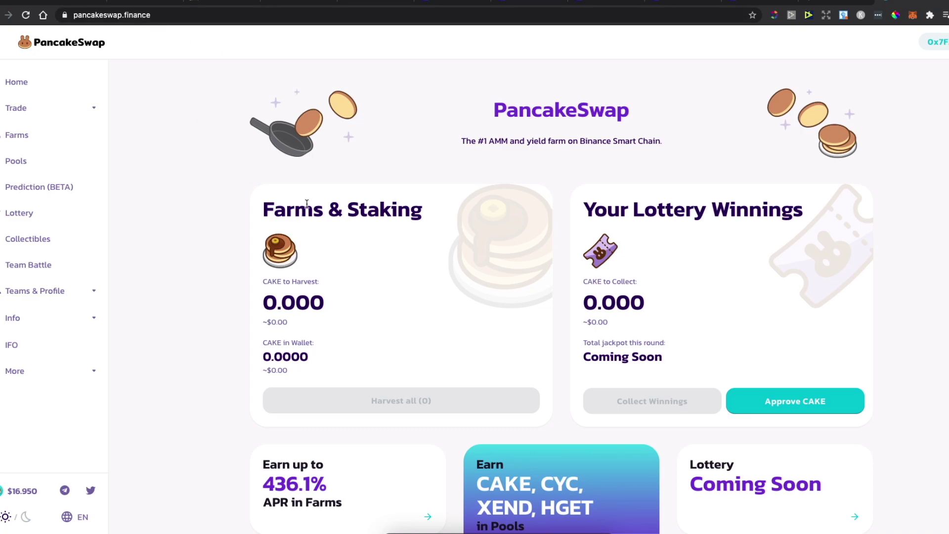
pyautogui.click(940, 44)
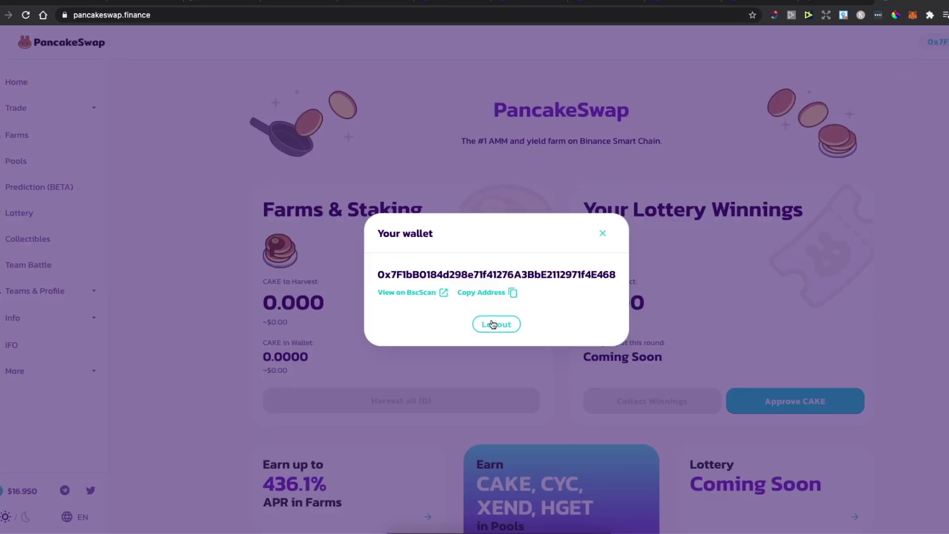
pyautogui.click(496, 324)
pyautogui.click(941, 42)
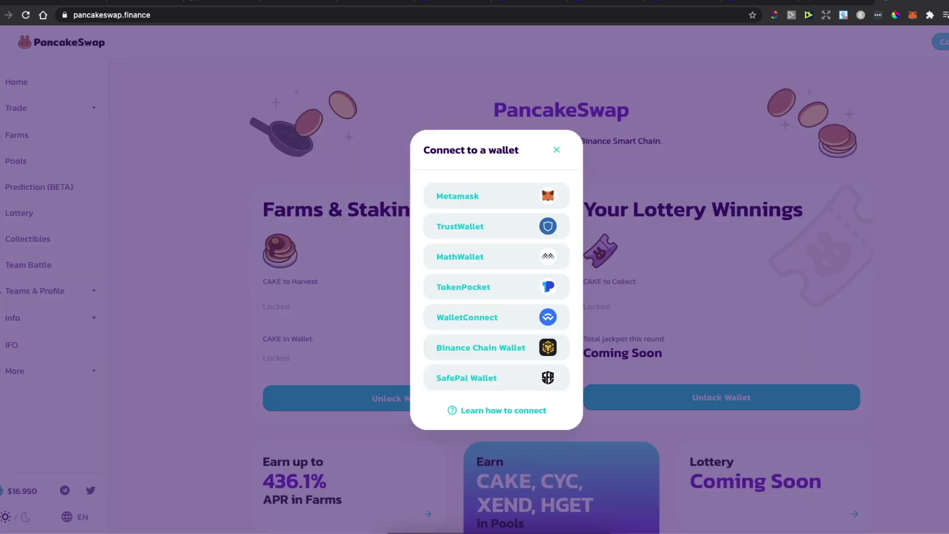
pyautogui.click(486, 197)
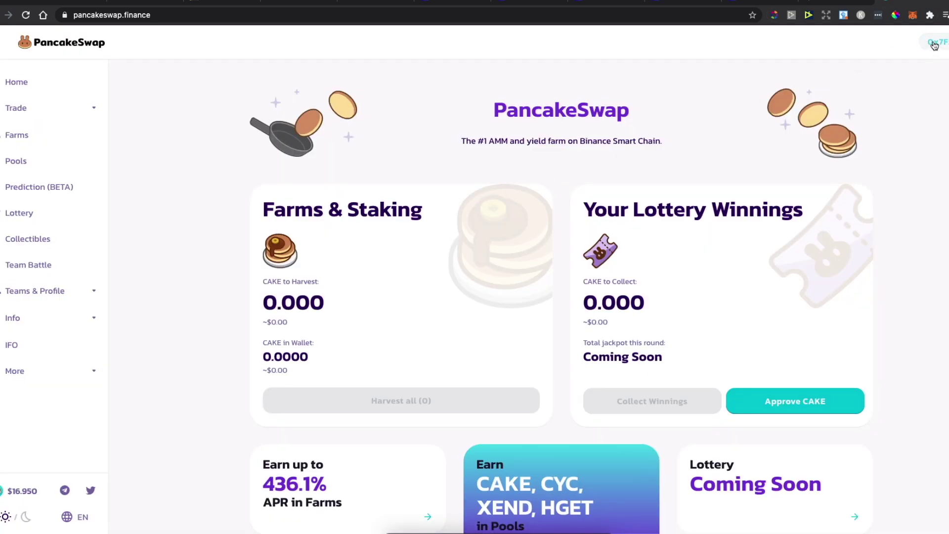
# Confirm MetaMask remains on Smart Chain and open the Trade > Exchange swap page
pyautogui.click(914, 15)
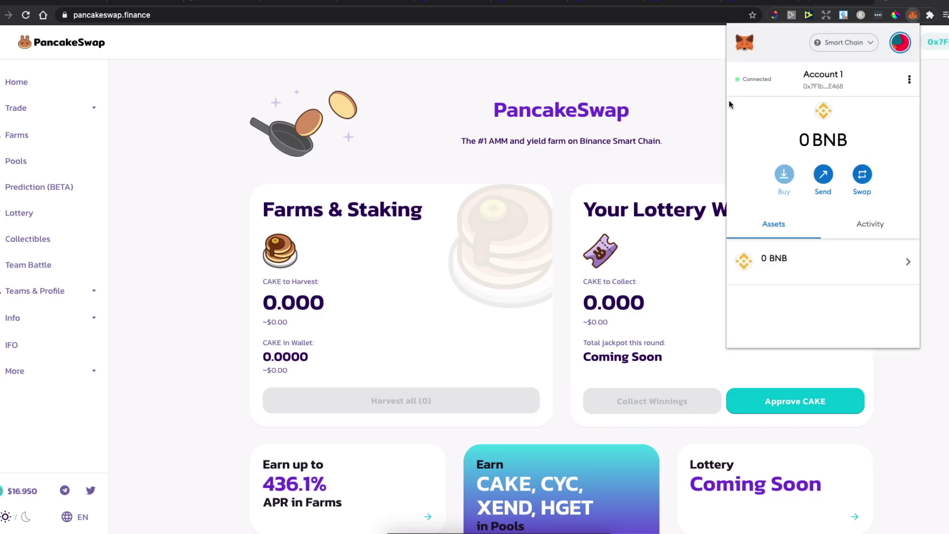
pyautogui.click(851, 45)
pyautogui.click(663, 69)
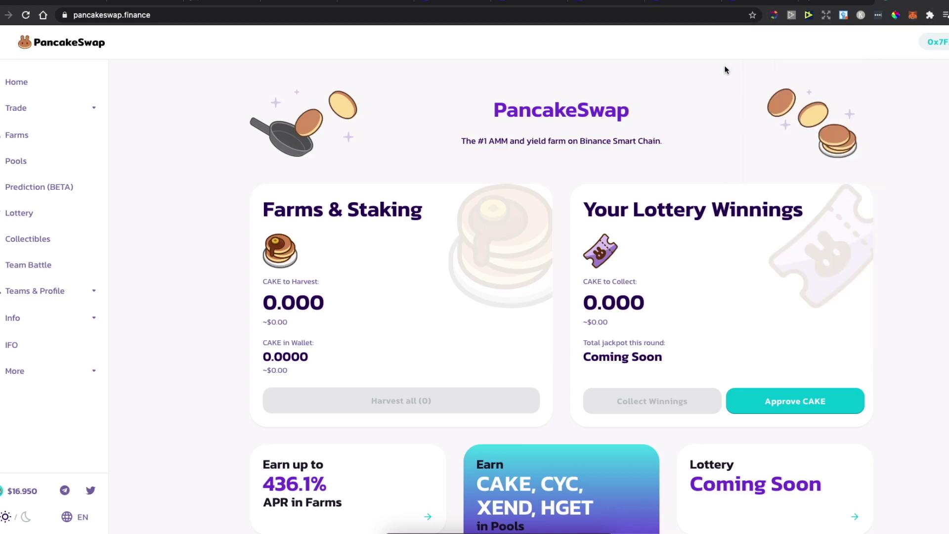
pyautogui.click(16, 108)
pyautogui.click(22, 134)
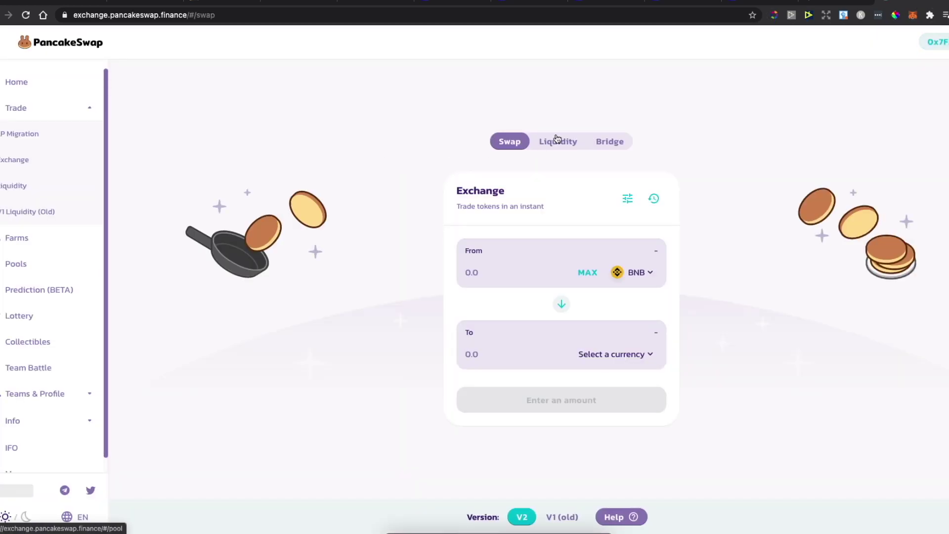
# Set AQUARI as the receive token by pasting its BSC contract address from CoinMarketCap
pyautogui.click(593, 359)
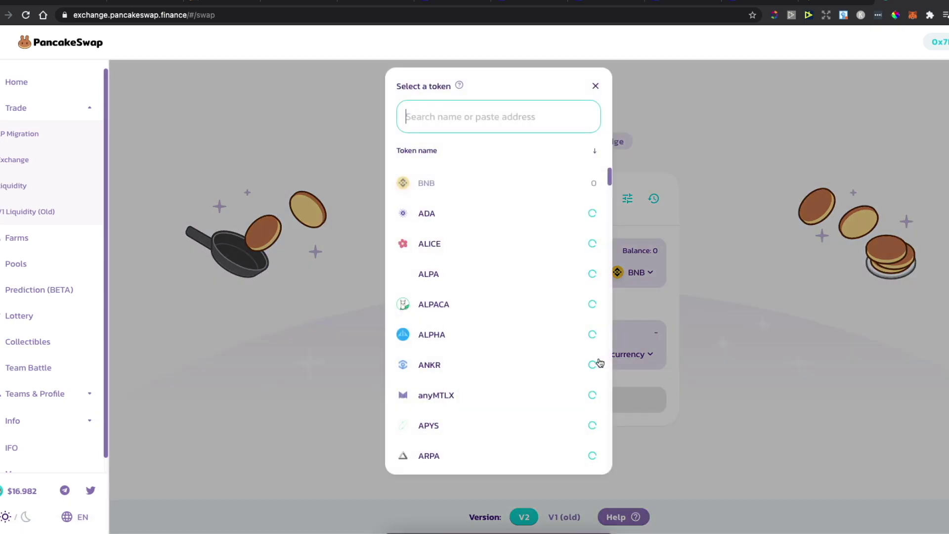
pyautogui.click(532, 6)
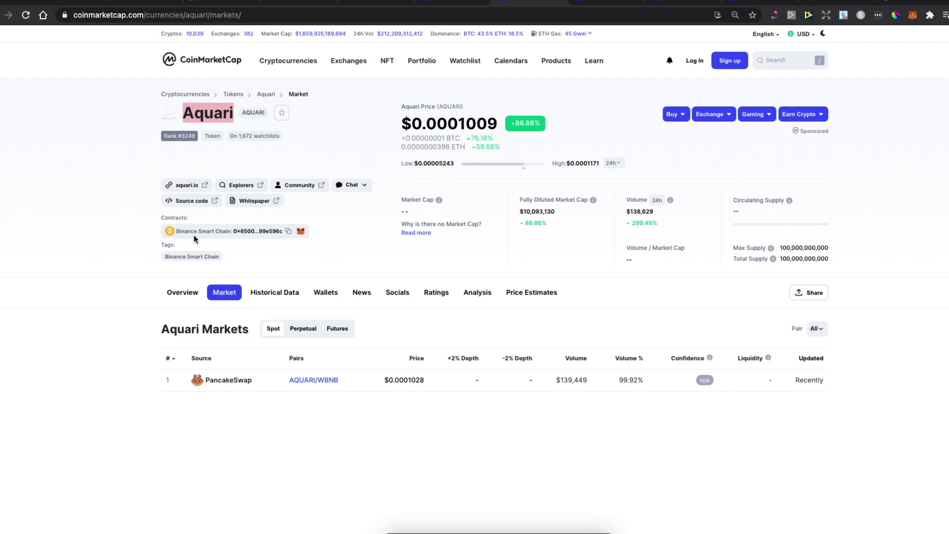
pyautogui.click(288, 231)
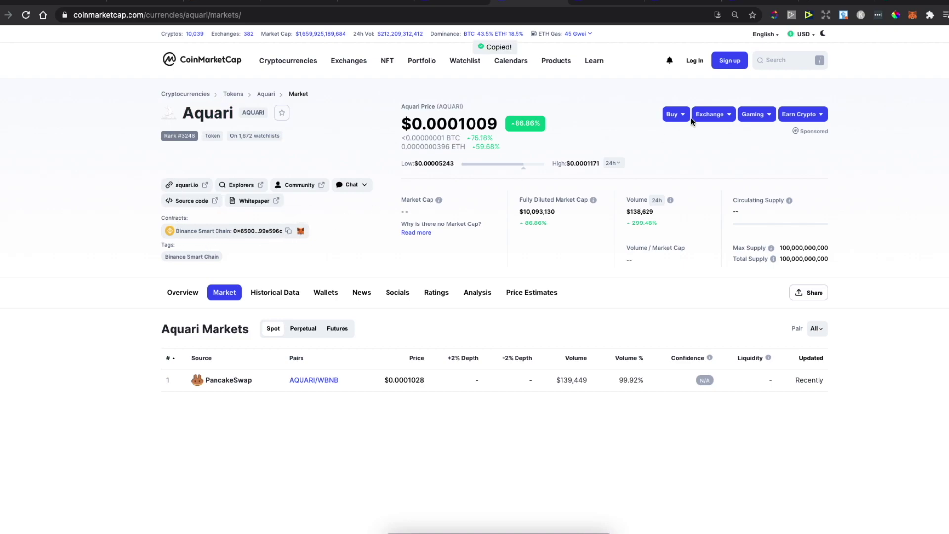
pyautogui.click(914, 7)
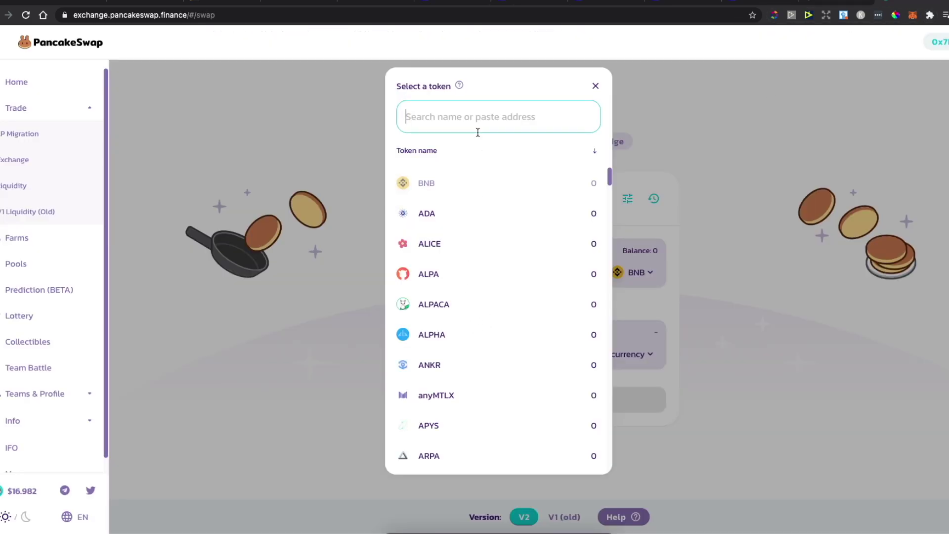
pyautogui.click(451, 114)
pyautogui.hotkey('ctrl', 'v')
pyautogui.click(428, 182)
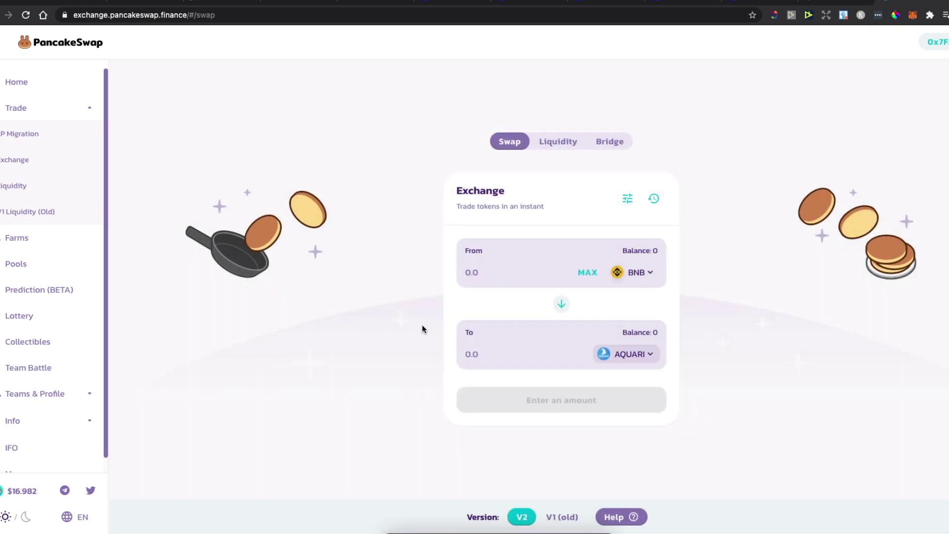